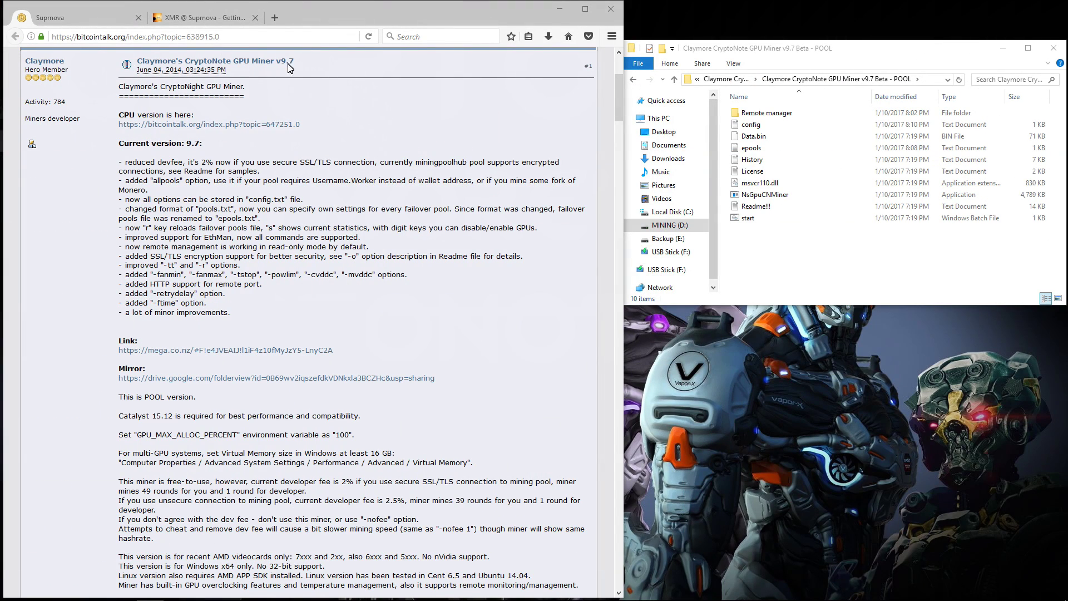
# Review the v9.7 changelog entries on reduced devfee, allpools and config.txt
pyautogui.tripleClick(190, 143)
pyautogui.click(185, 174)
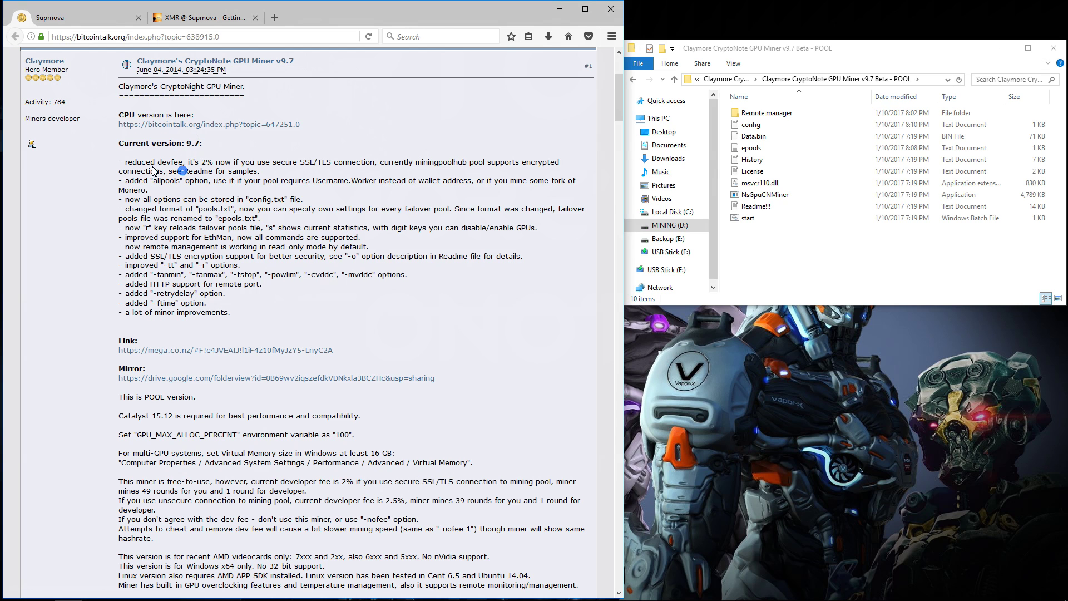
pyautogui.moveTo(124, 162); pyautogui.dragTo(376, 164)
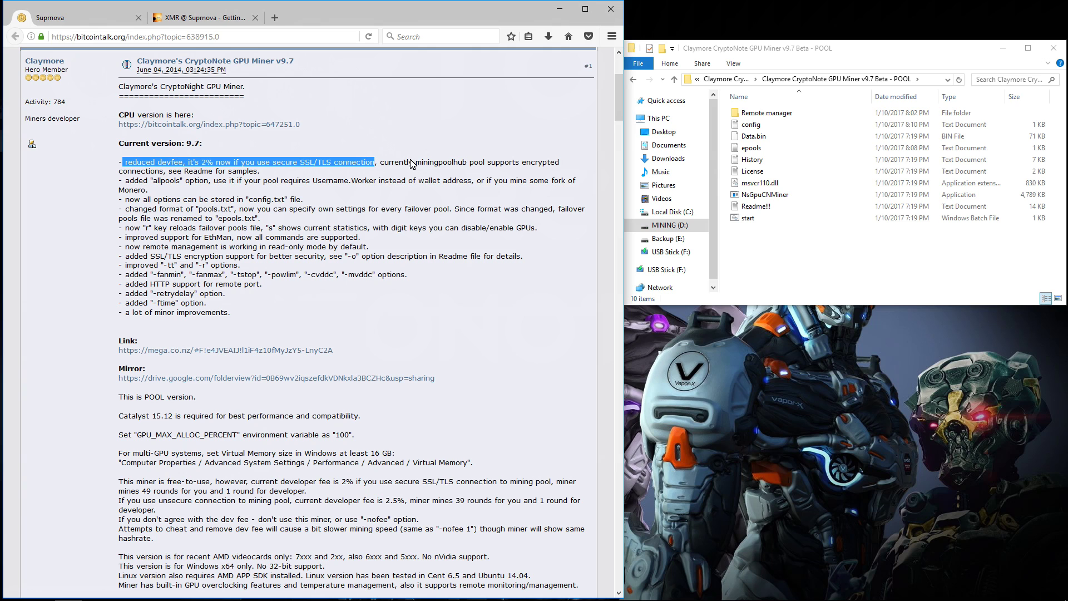
pyautogui.tripleClick(130, 185)
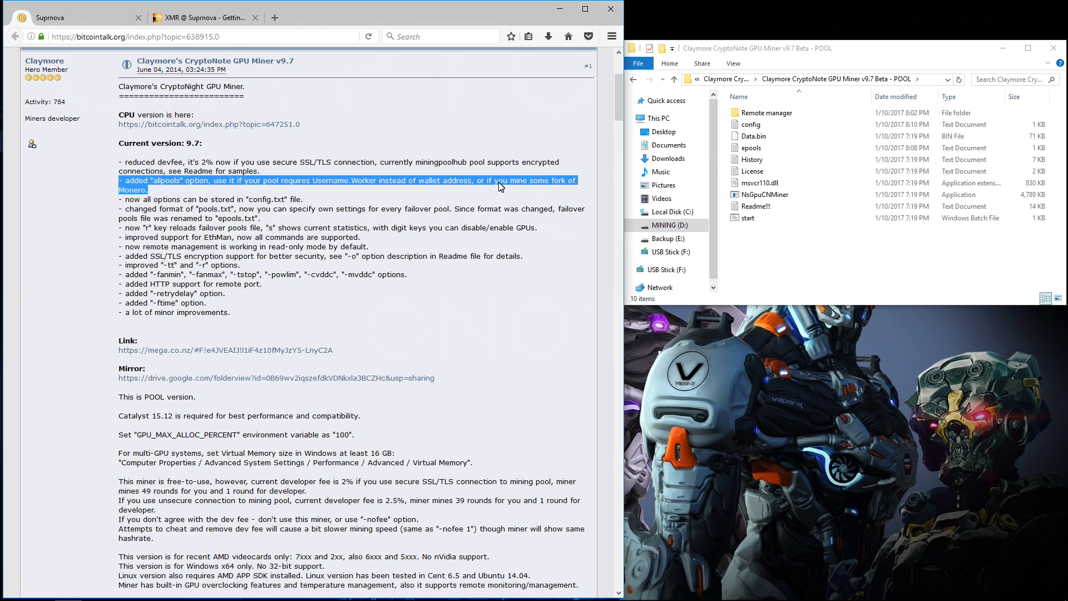
pyautogui.click(174, 194)
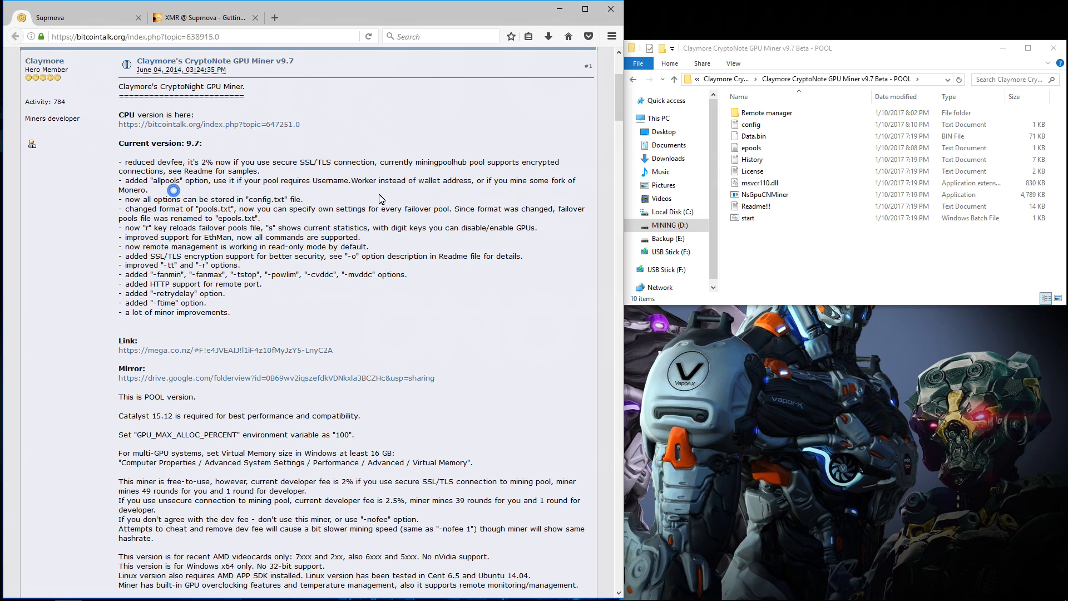
pyautogui.tripleClick(294, 200)
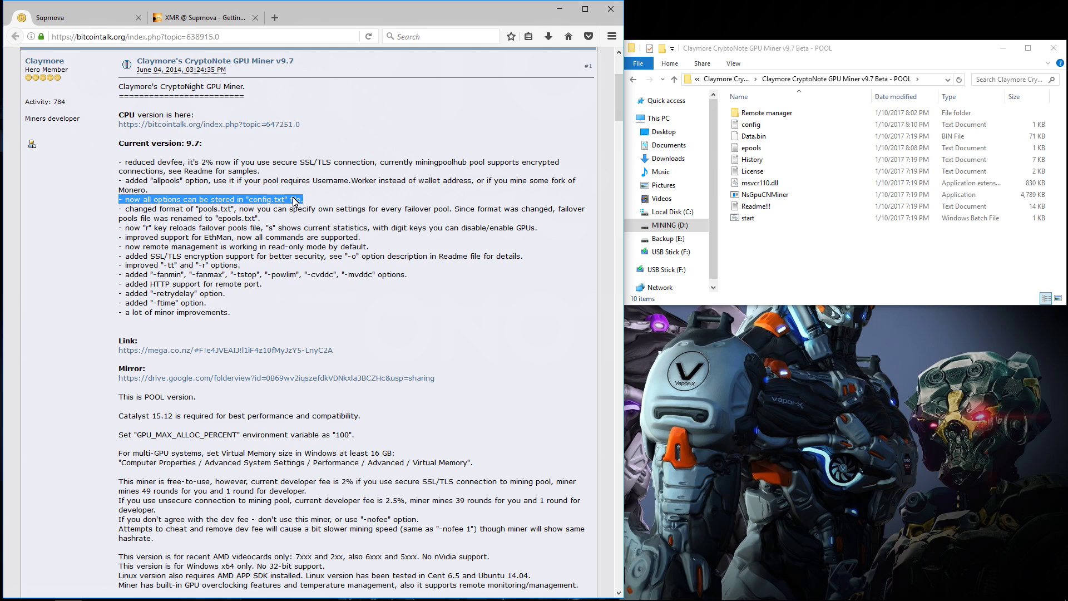
# In the Notepad config file, remove the # so the line reads -allpools 1
pyautogui.doubleClick(751, 124)
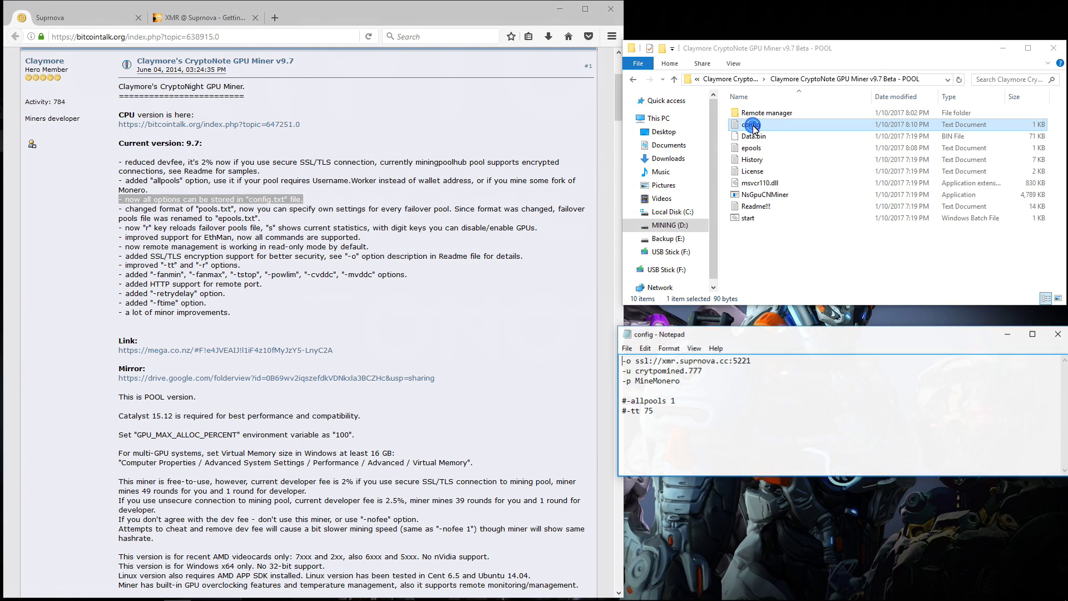
pyautogui.moveTo(627, 401); pyautogui.dragTo(608, 402)
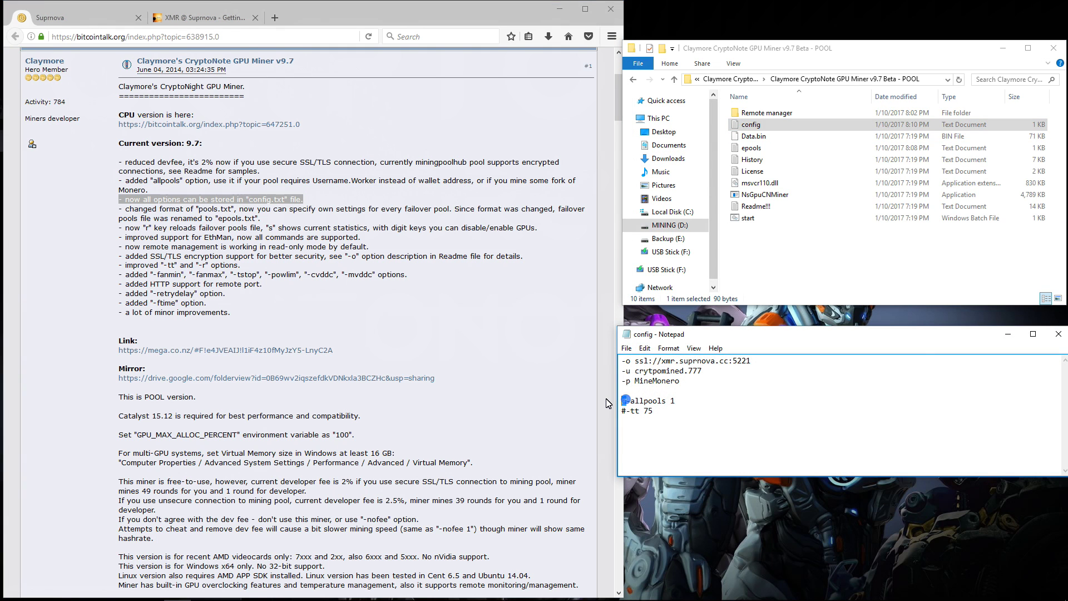
pyautogui.press('BackSpace')
pyautogui.press('BackSpace')
pyautogui.moveTo(686, 393); pyautogui.dragTo(607, 397)
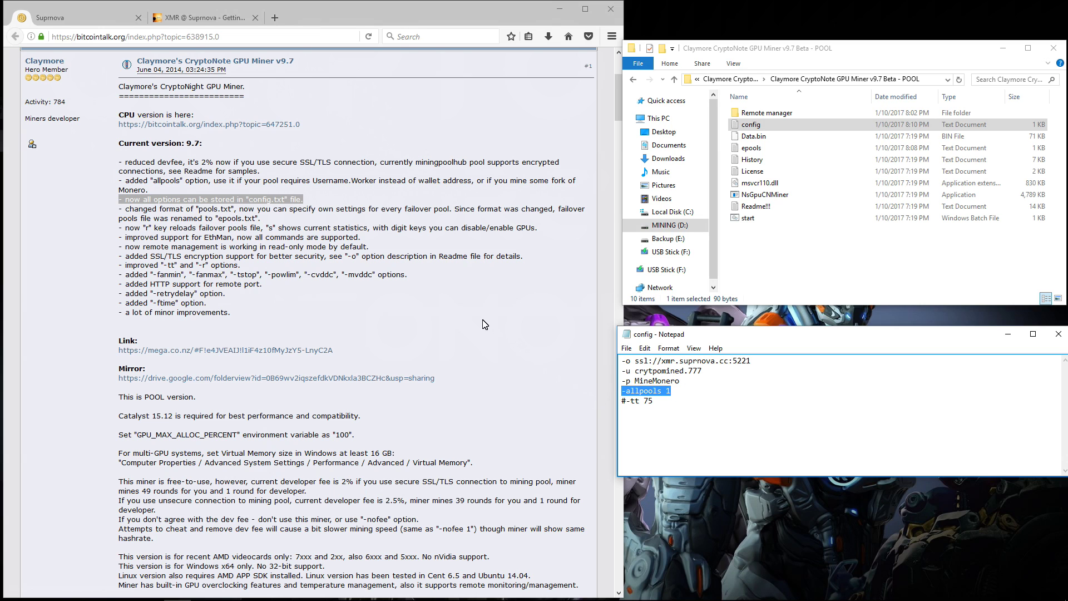
pyautogui.click(696, 391)
pyautogui.doubleClick(695, 371)
pyautogui.click(226, 220)
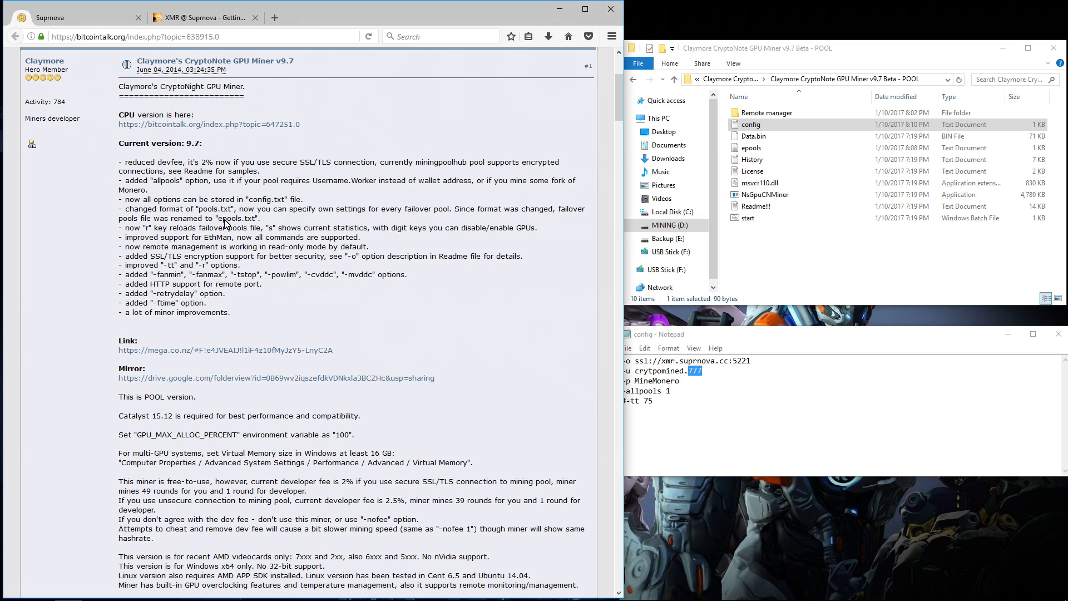
pyautogui.tripleClick(137, 214)
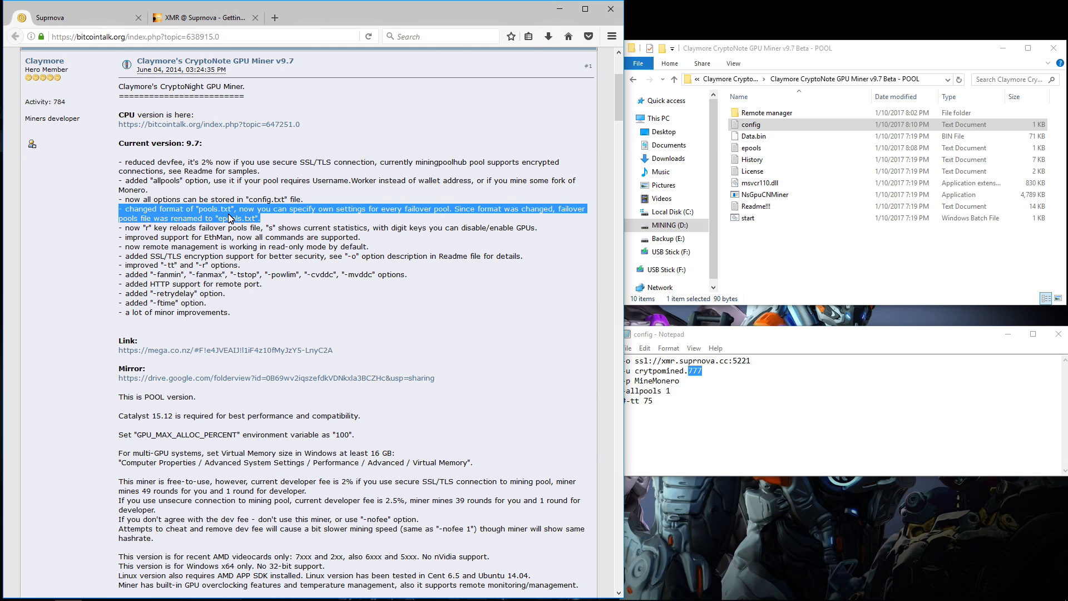
pyautogui.doubleClick(749, 148)
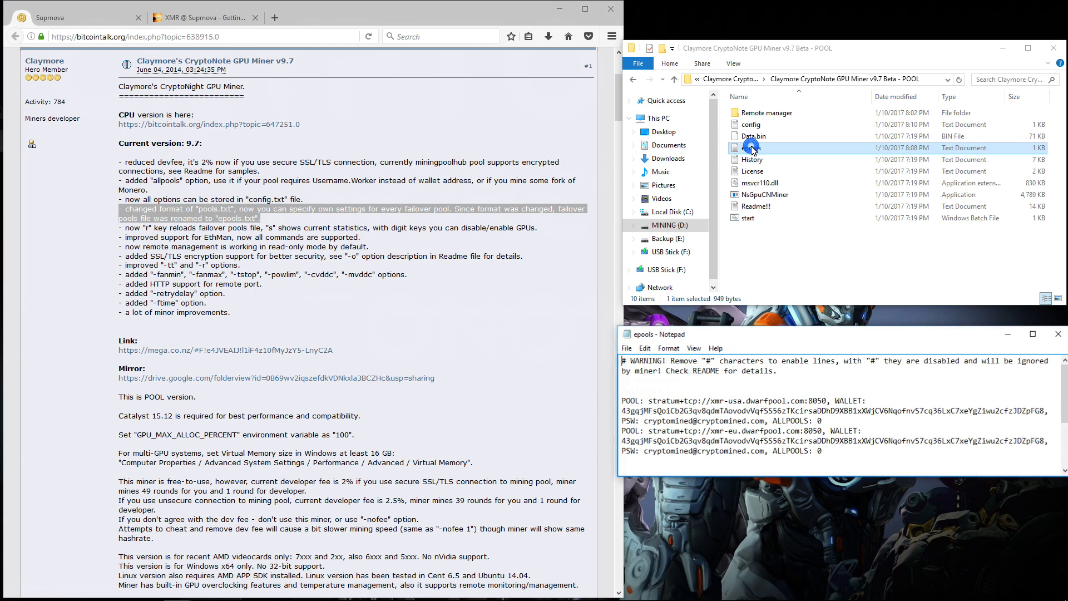
pyautogui.moveTo(777, 328); pyautogui.dragTo(256, 60)
pyautogui.moveTo(553, 150); pyautogui.dragTo(954, 146)
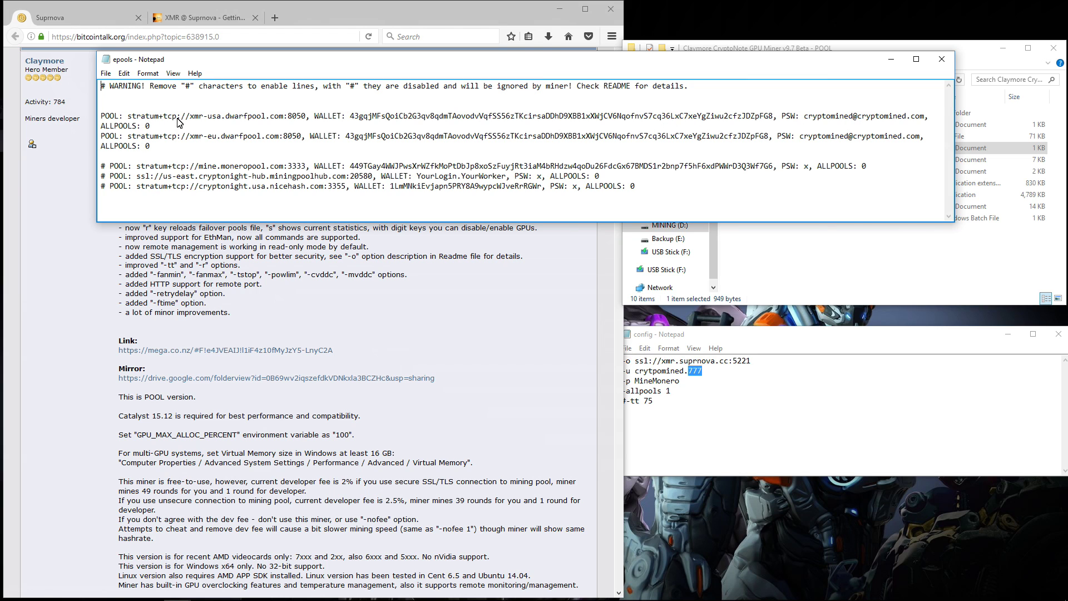
pyautogui.moveTo(128, 117); pyautogui.dragTo(305, 115)
pyautogui.hotkey('shift', 'Up')
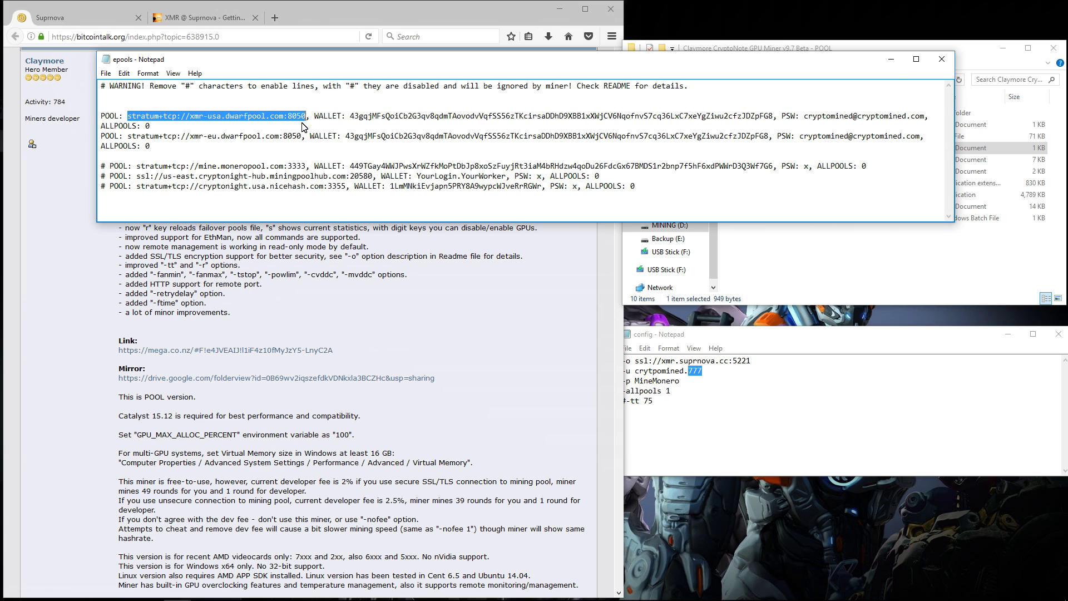
pyautogui.doubleClick(362, 117)
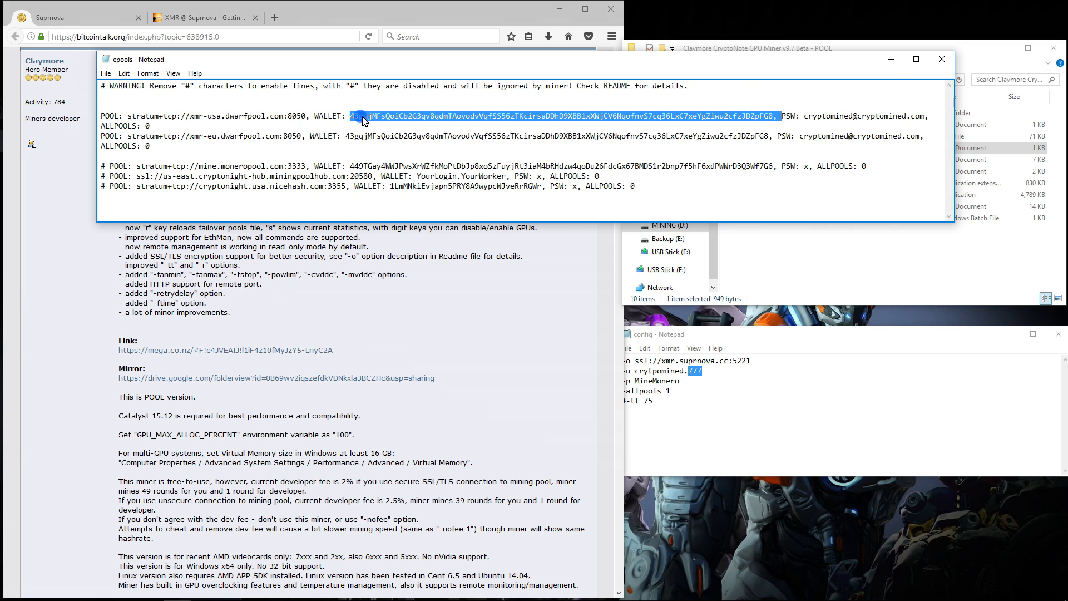
pyautogui.click(844, 118)
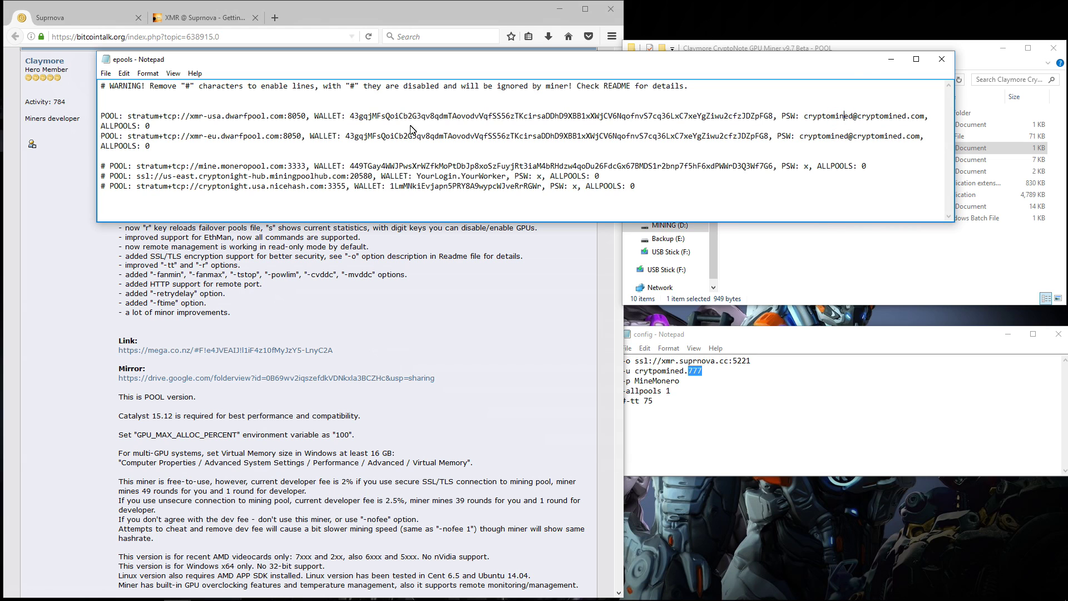
pyautogui.click(942, 59)
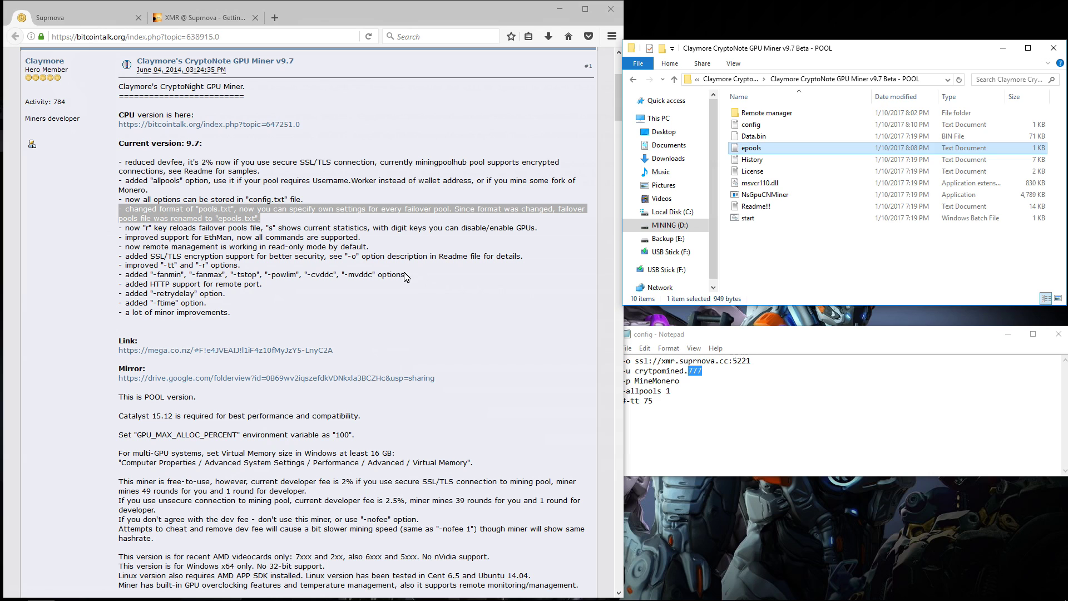
# Read the remaining changelog entries, then switch to Suprnova's Our Pools list
pyautogui.click(346, 273)
pyautogui.moveTo(123, 231); pyautogui.dragTo(248, 316)
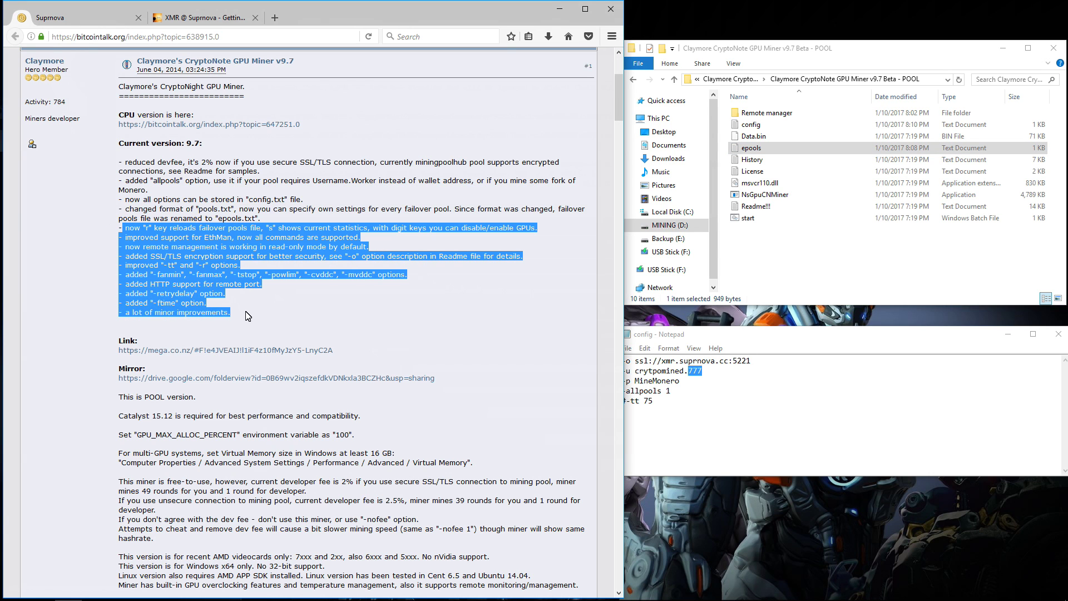
pyautogui.click(186, 275)
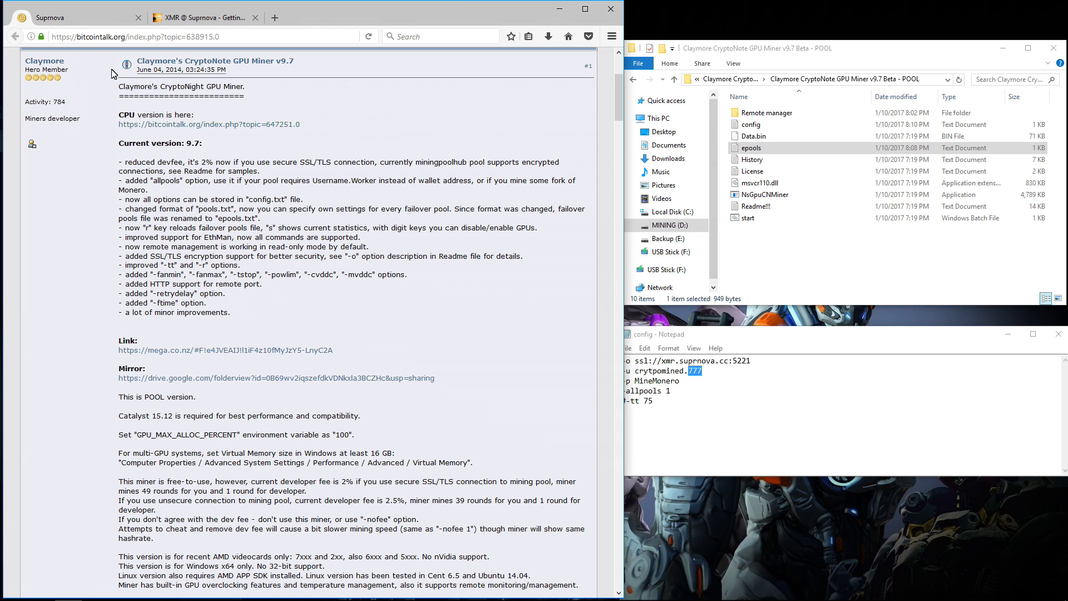
pyautogui.click(74, 16)
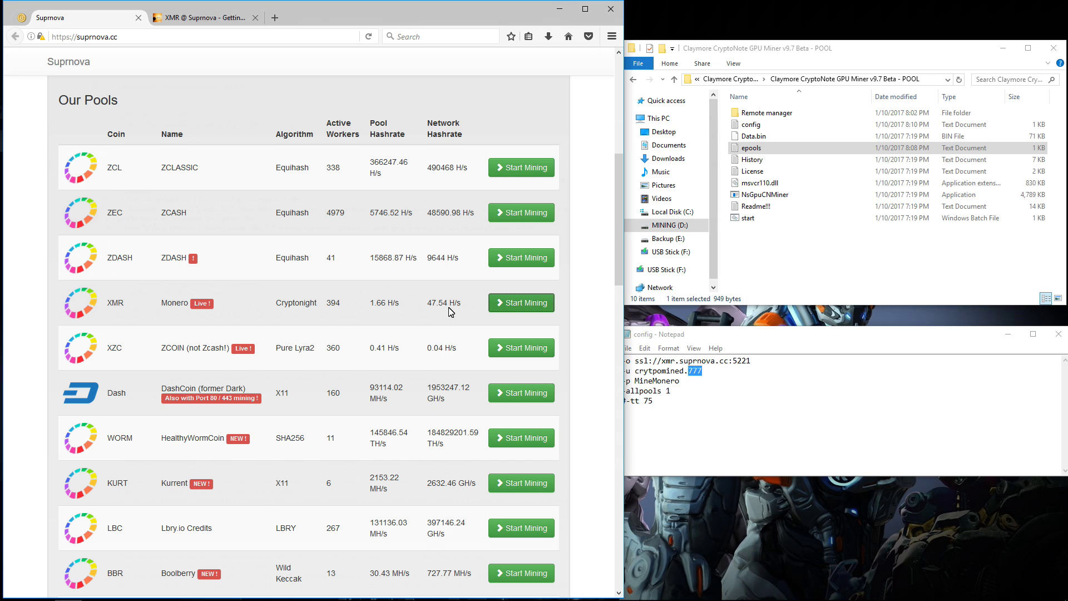
# Find the Claymore v9.7 SSL address ssl://xmr.suprnova.cc:5221 in the XMR Suprnova guide
pyautogui.click(181, 20)
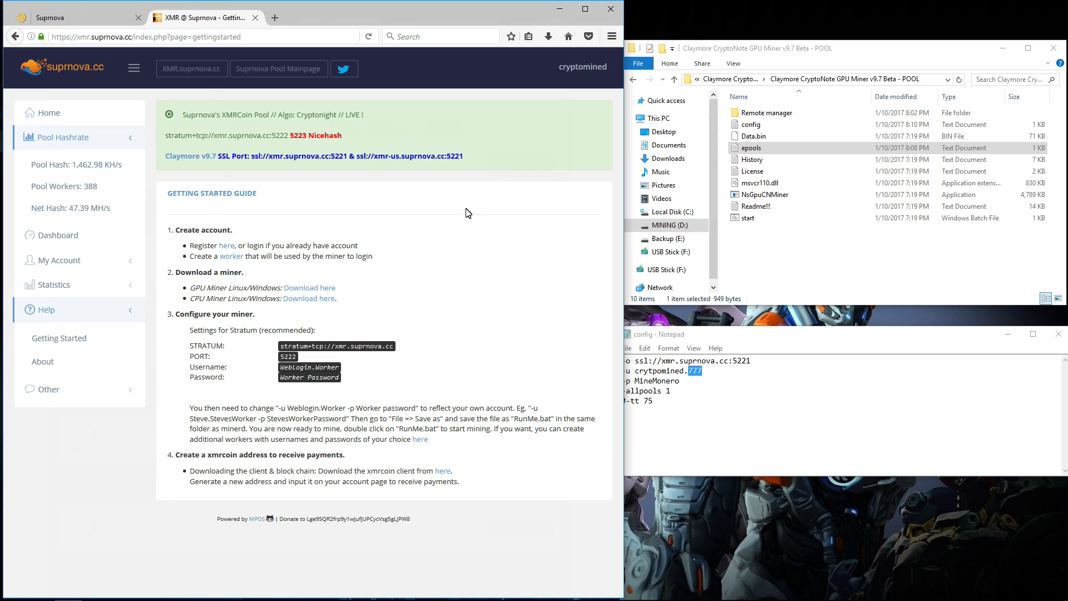
pyautogui.click(584, 69)
pyautogui.click(417, 194)
pyautogui.moveTo(460, 161); pyautogui.dragTo(165, 158)
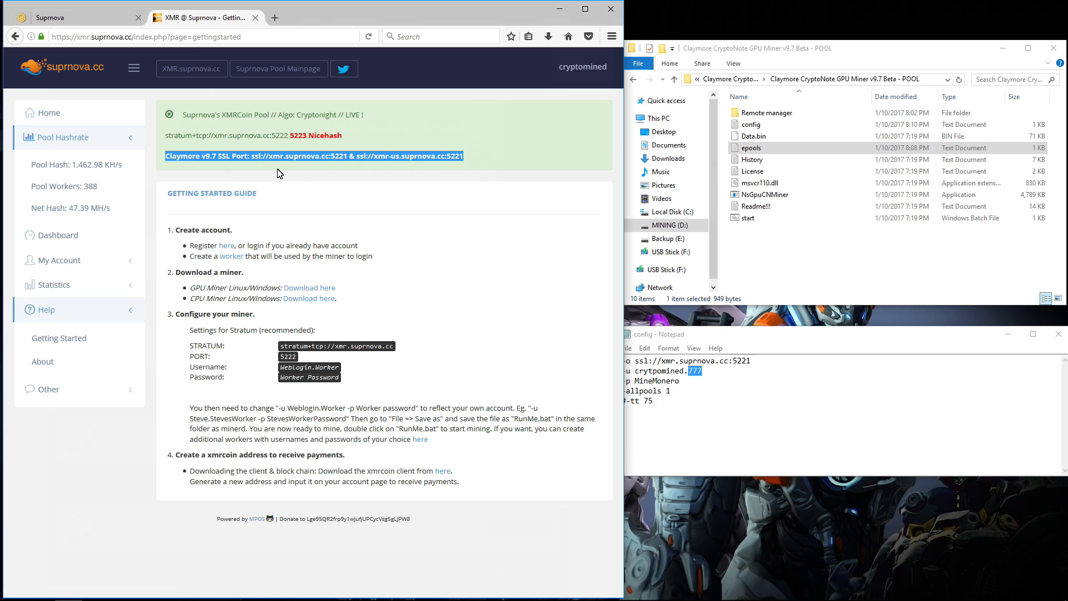
pyautogui.click(297, 172)
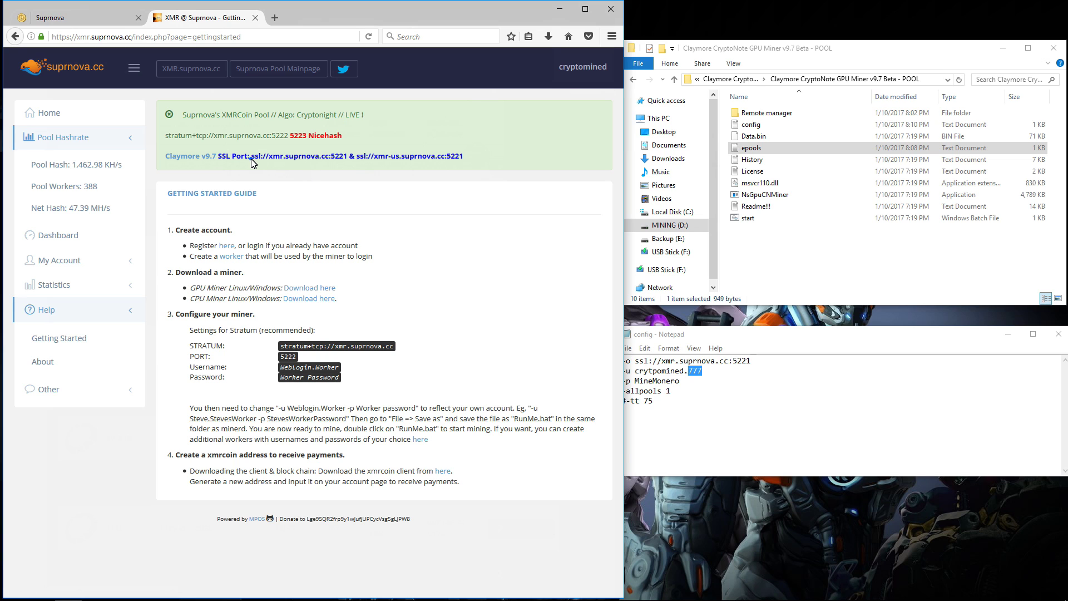
pyautogui.moveTo(251, 158); pyautogui.dragTo(347, 159)
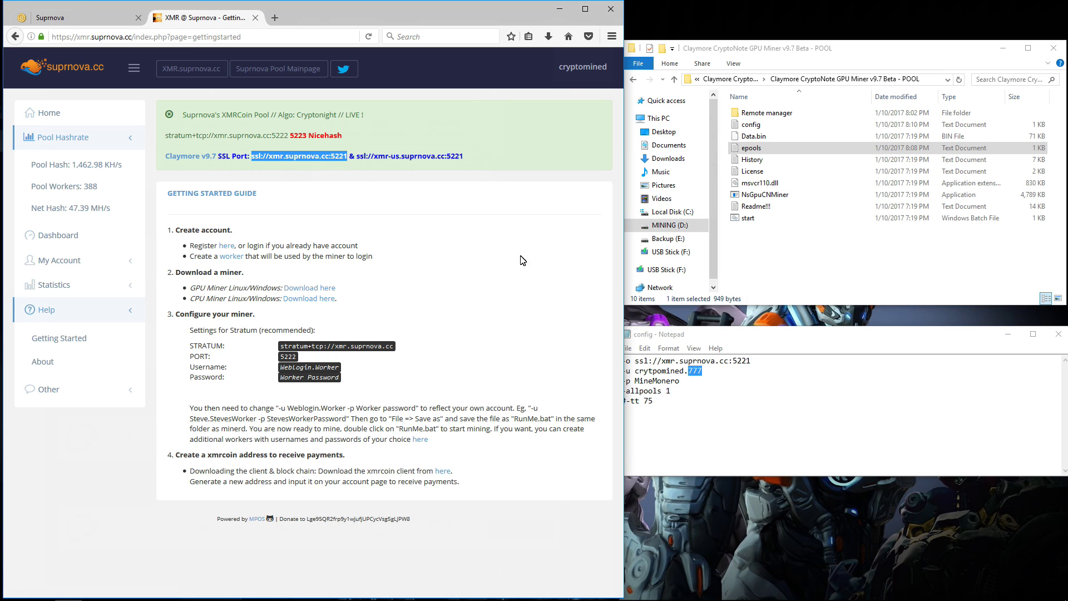
pyautogui.click(745, 353)
# Verify the config's ssl://xmr.suprnova.cc:5221 pool line and username, then save the file
pyautogui.moveTo(752, 361); pyautogui.dragTo(635, 362)
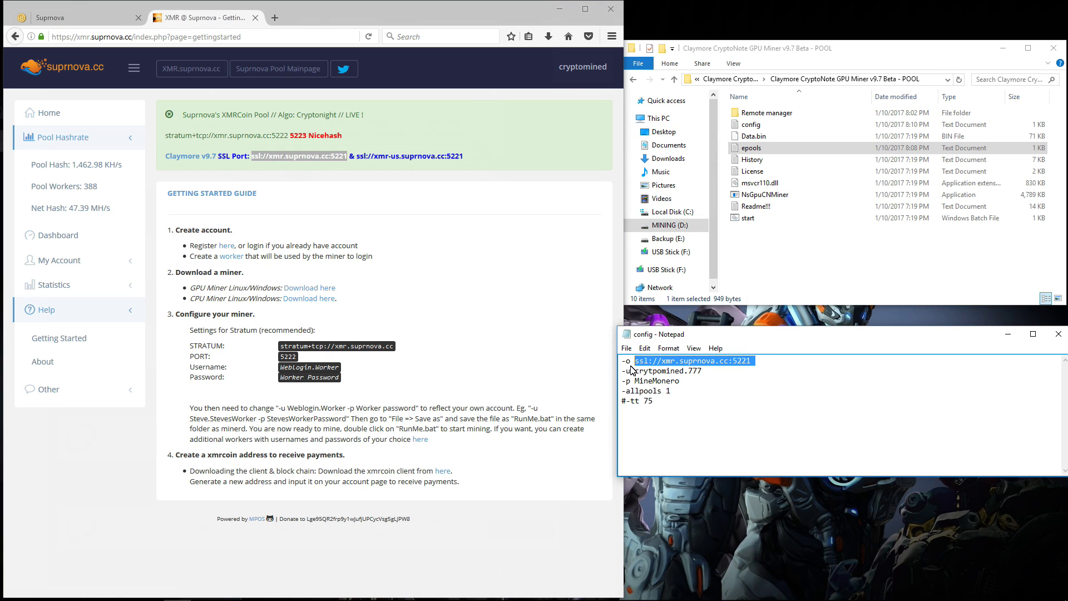
pyautogui.moveTo(635, 371)
pyautogui.mouseDown()
pyautogui.moveTo(701, 373)
pyautogui.moveTo(640, 384)
pyautogui.mouseUp()
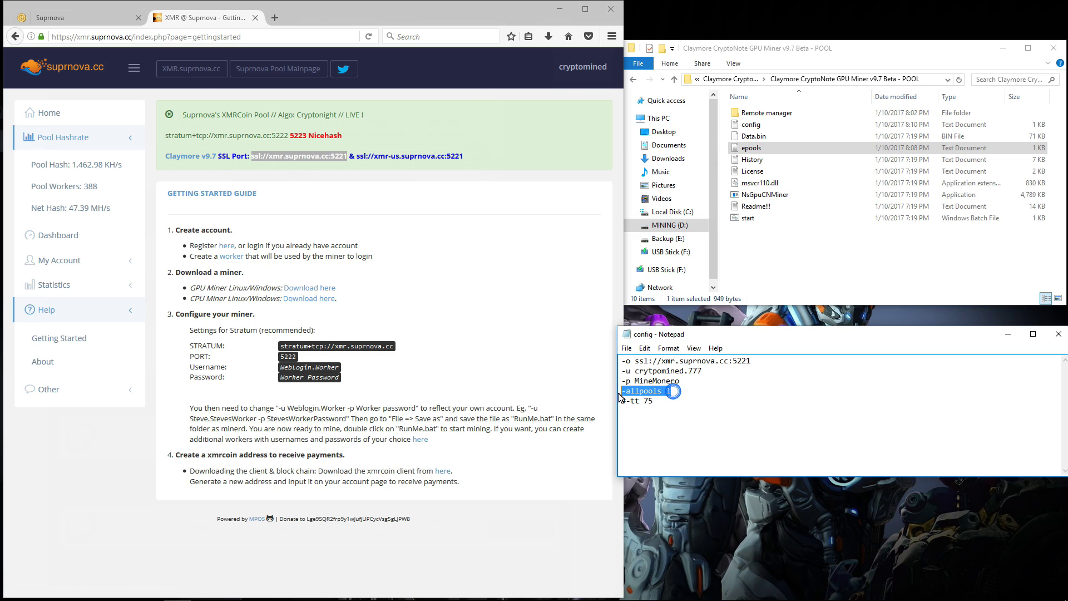
pyautogui.click(627, 348)
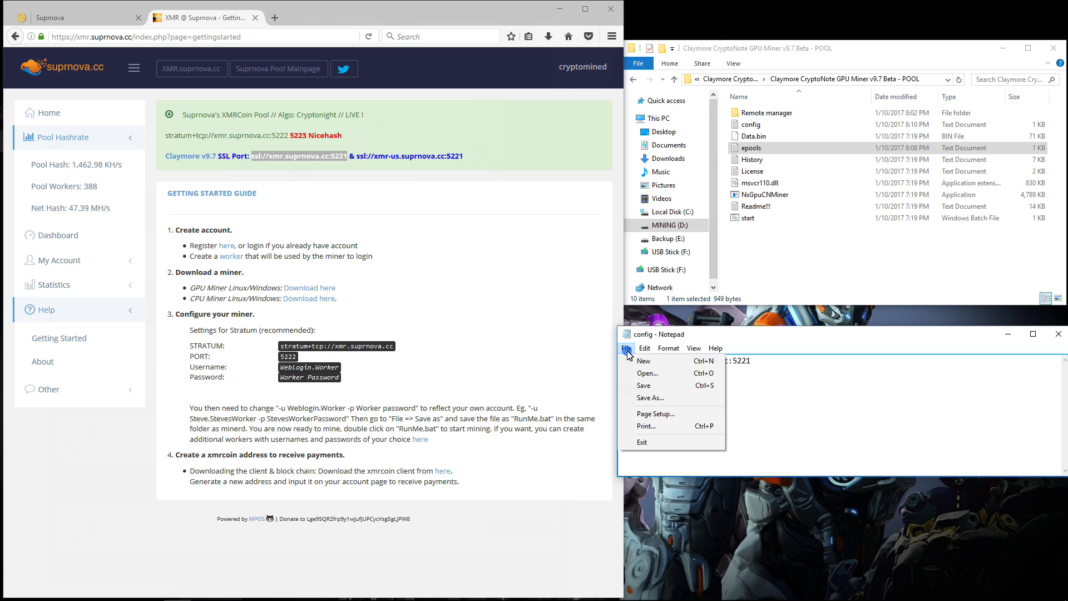
pyautogui.click(644, 385)
pyautogui.moveTo(766, 335); pyautogui.dragTo(690, 368)
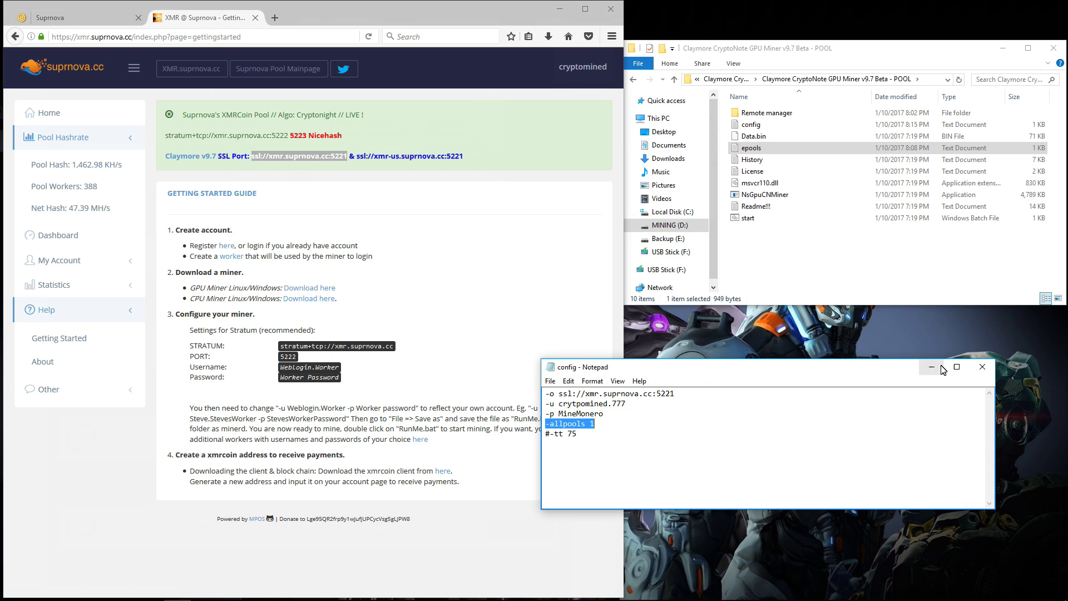
# Close Notepad, launch NsGpuCNMiner and maximize its console to watch the seven RX470s start
pyautogui.click(983, 367)
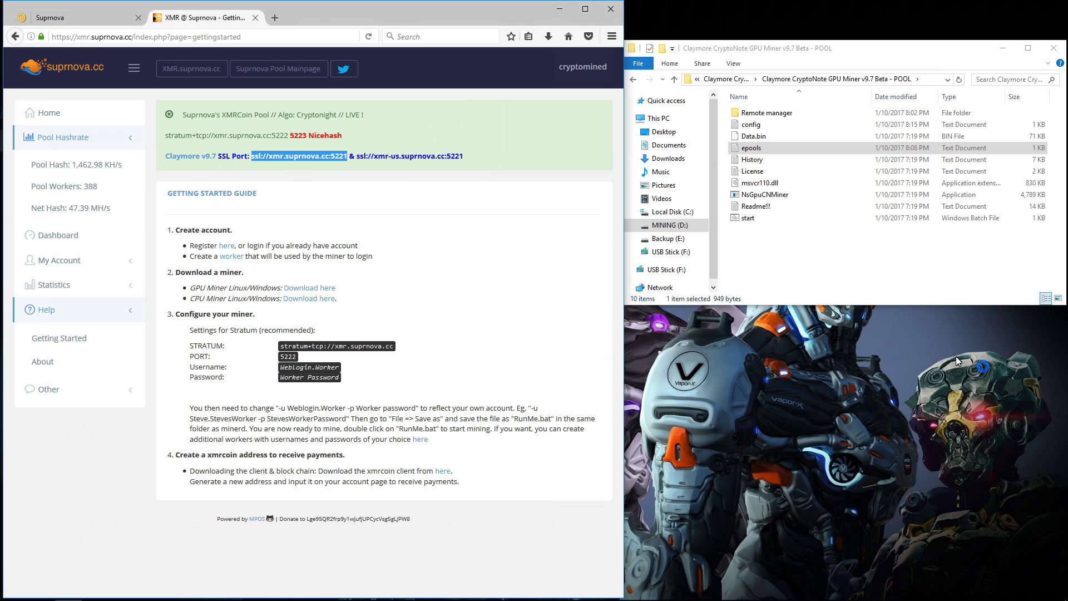
pyautogui.click(763, 194)
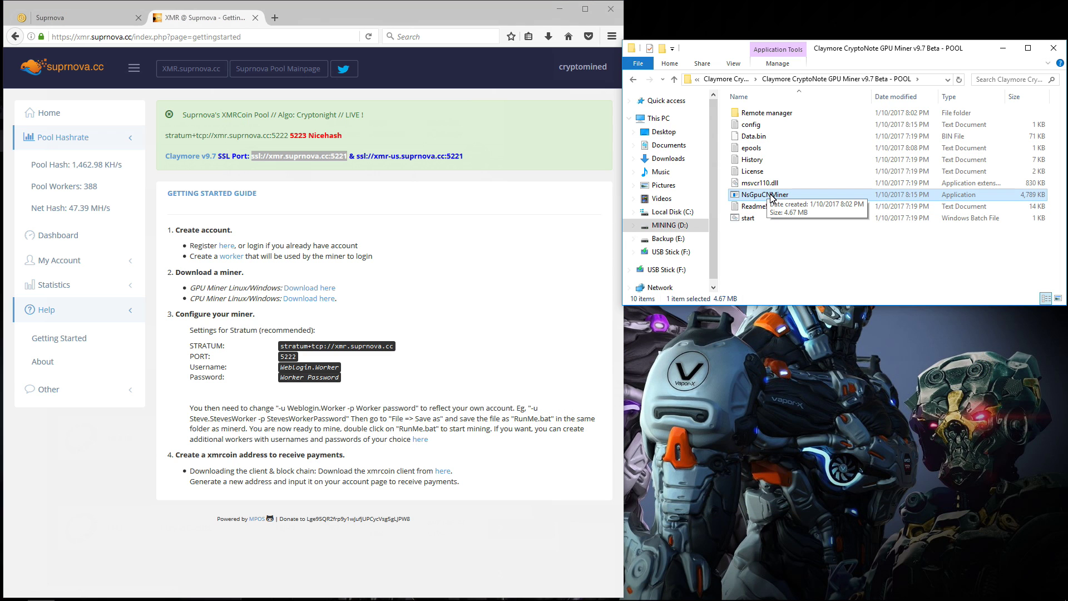
pyautogui.doubleClick(771, 196)
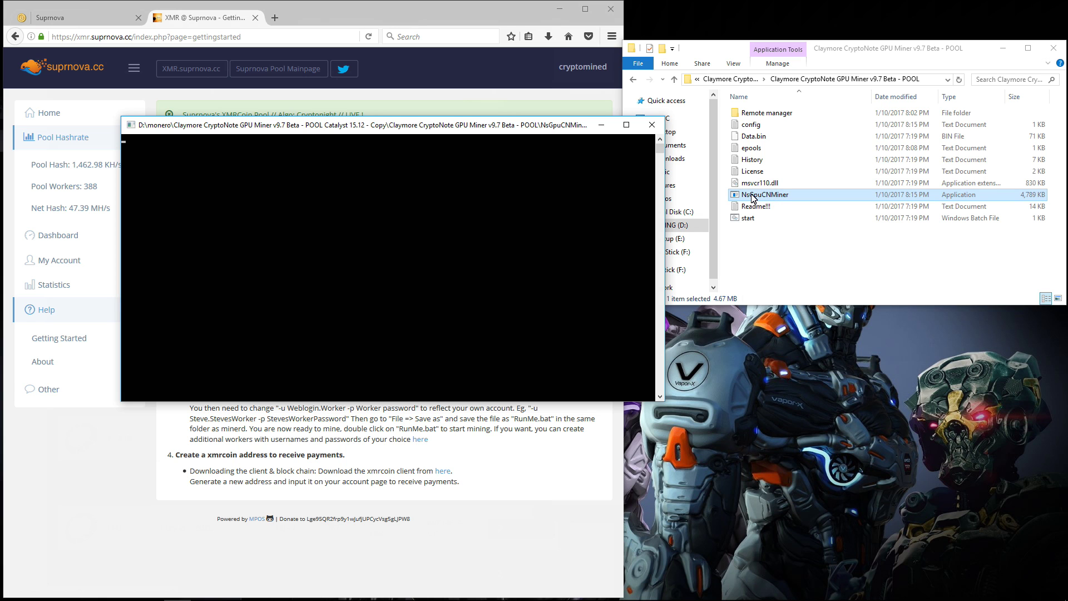
pyautogui.doubleClick(516, 124)
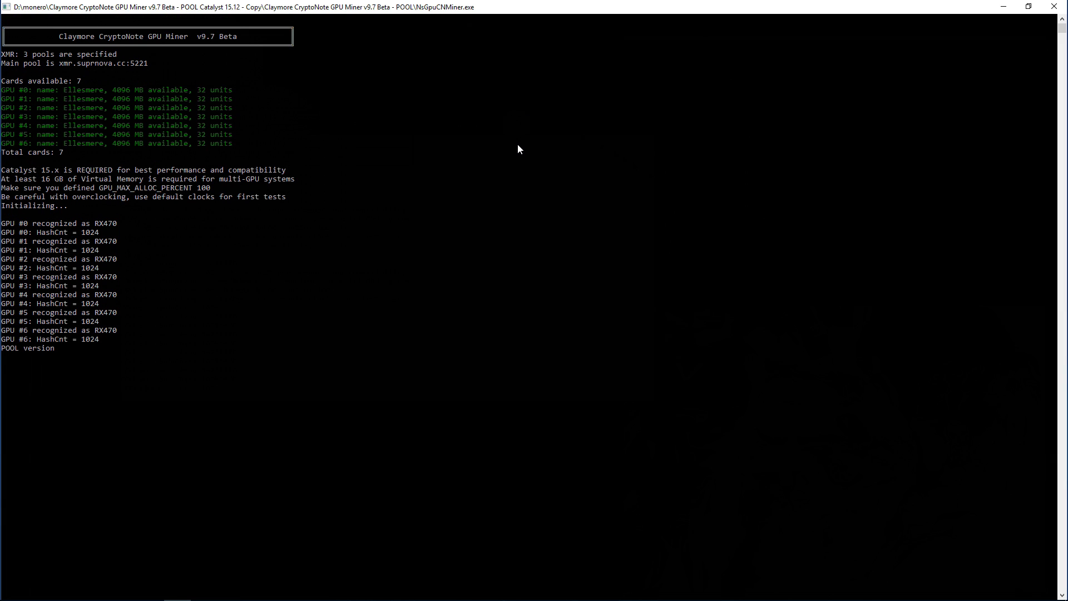